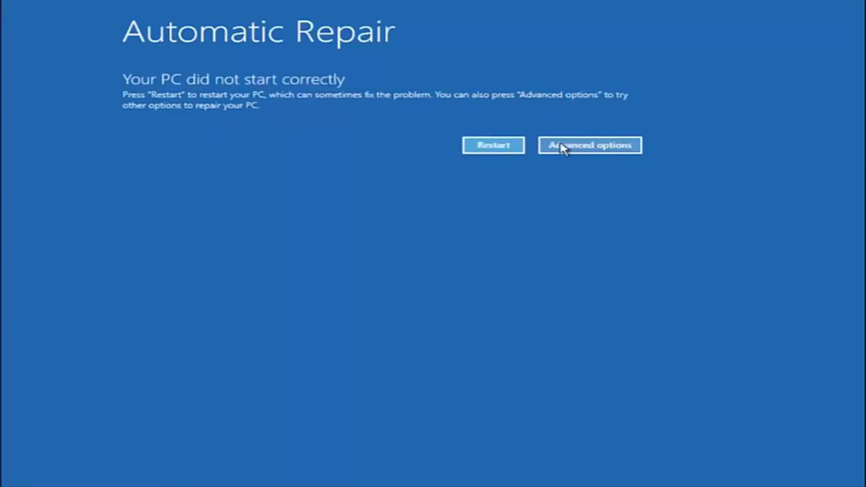
Step: Open System Restore from the advanced troubleshooting options of the Automatic Repair screen
click(556, 151)
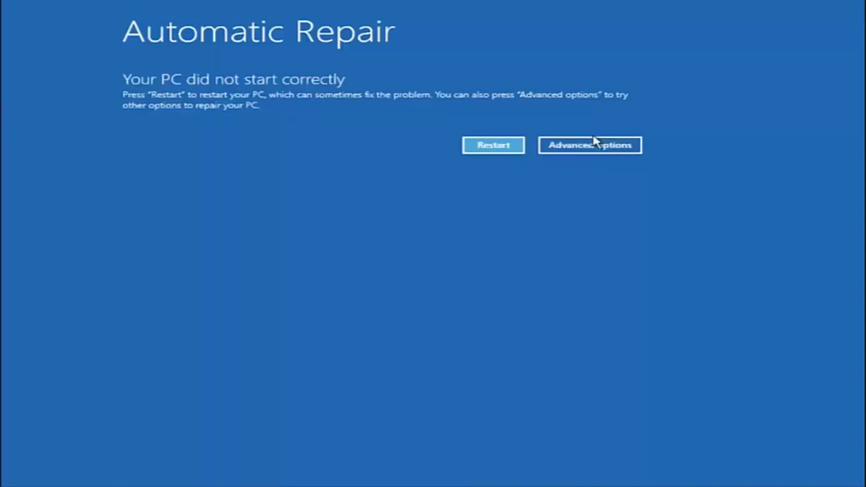
click(590, 147)
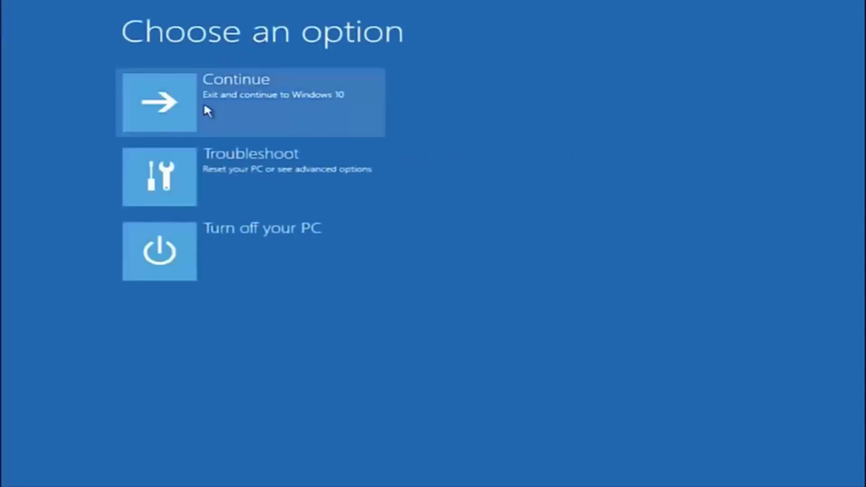
click(181, 171)
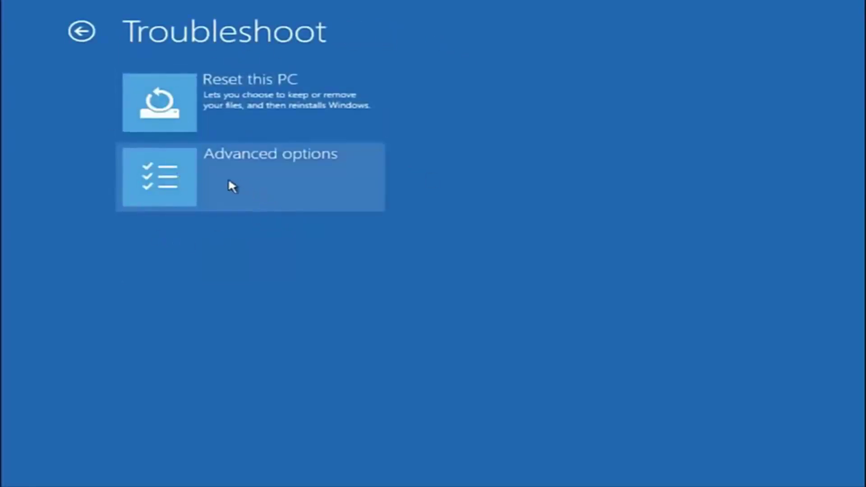
click(183, 183)
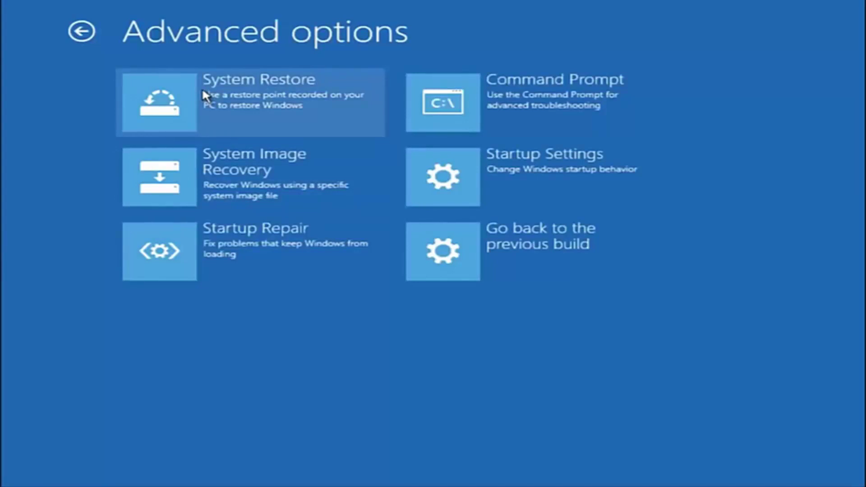
click(198, 104)
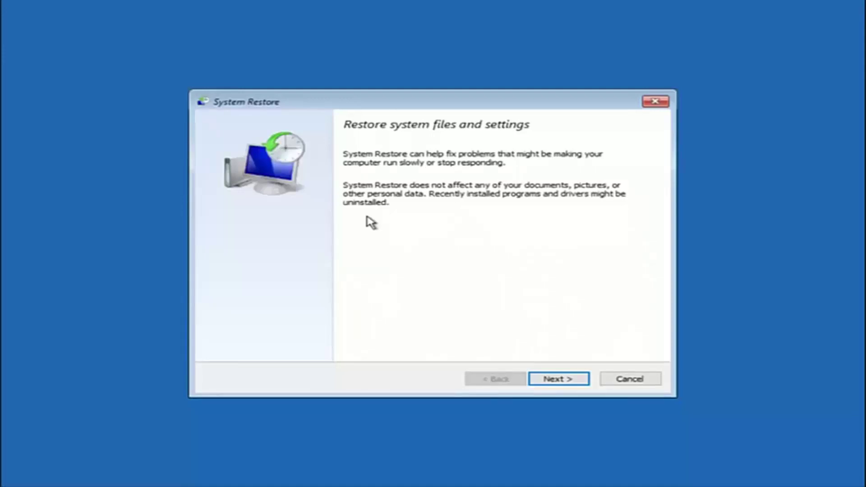
Step: Restore the computer to the "before update" restore point and restart it
click(535, 380)
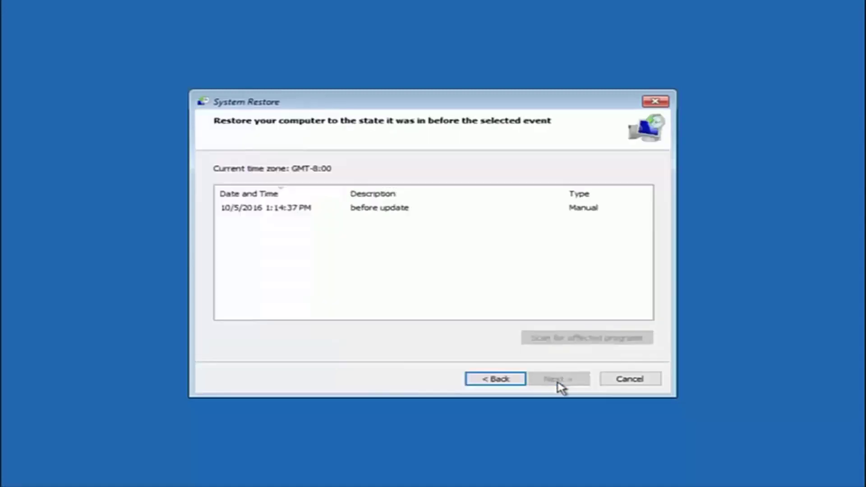
click(248, 214)
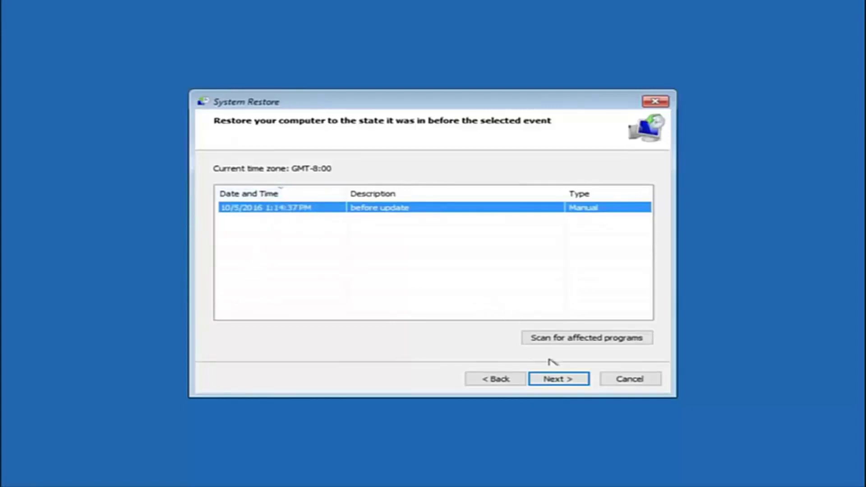
click(560, 381)
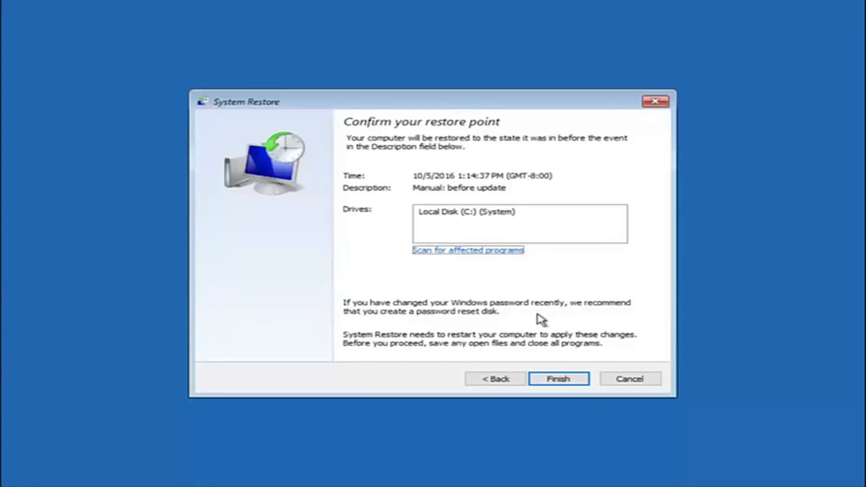
click(562, 383)
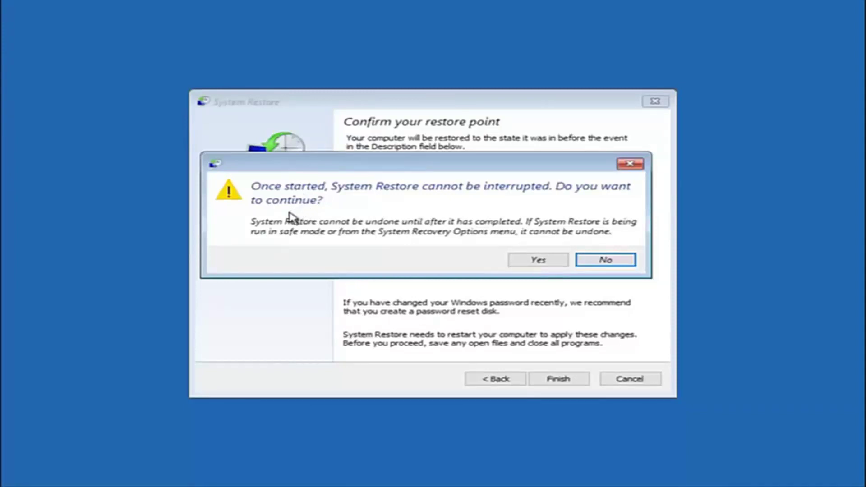
click(534, 265)
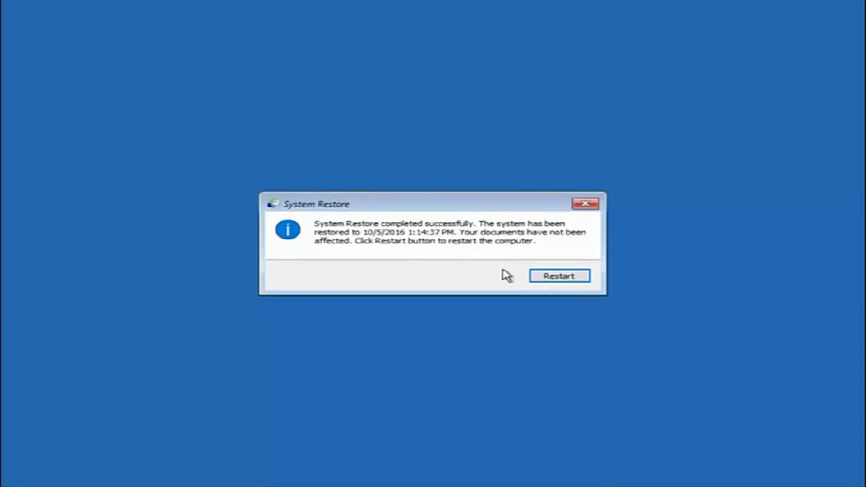
click(548, 277)
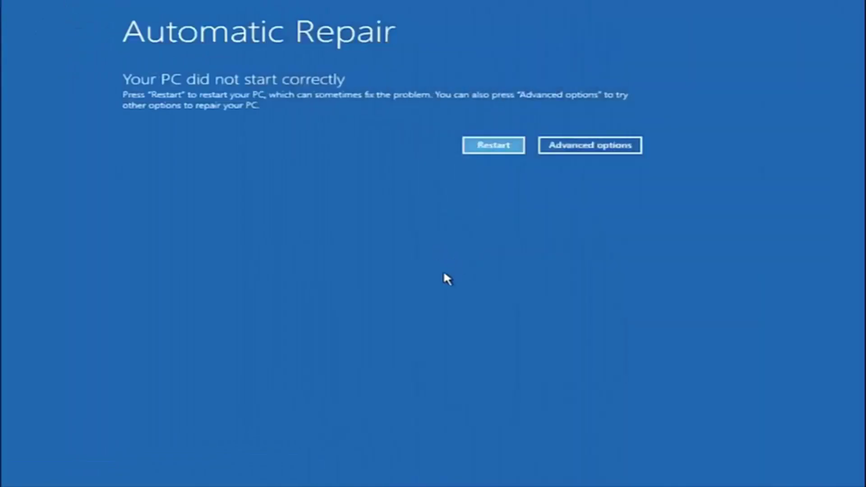
Step: Run Startup Repair from the advanced troubleshooting options
click(572, 147)
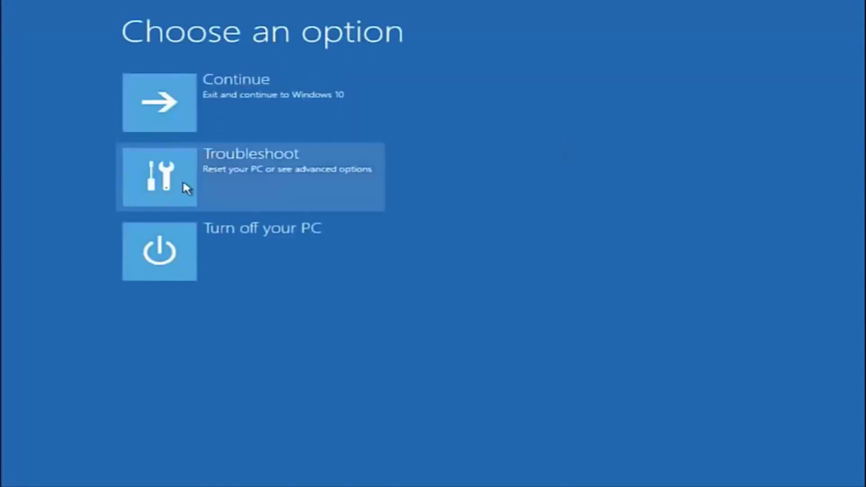
click(238, 174)
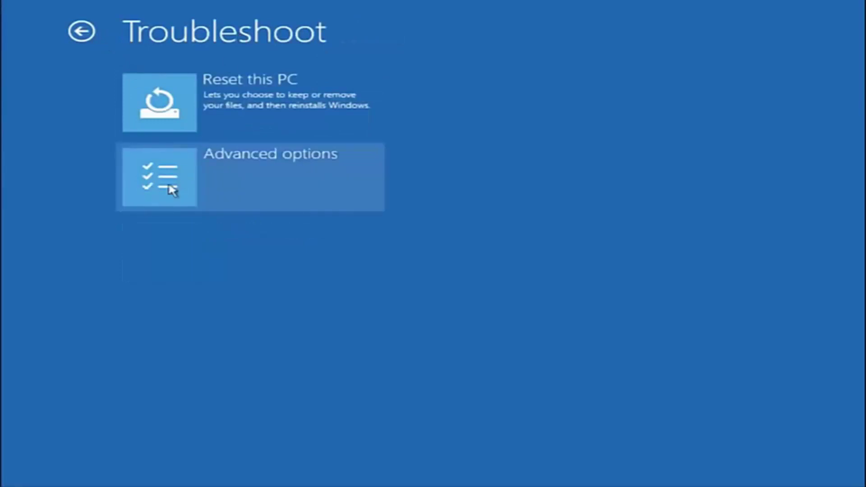
click(200, 175)
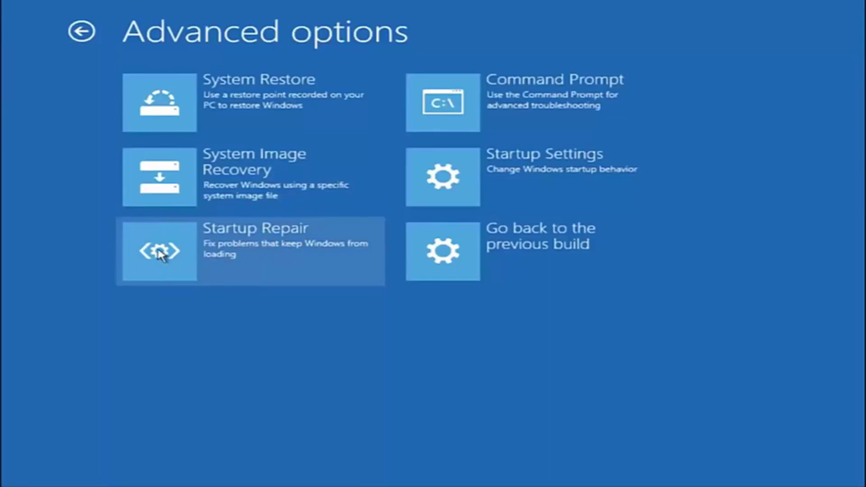
click(164, 254)
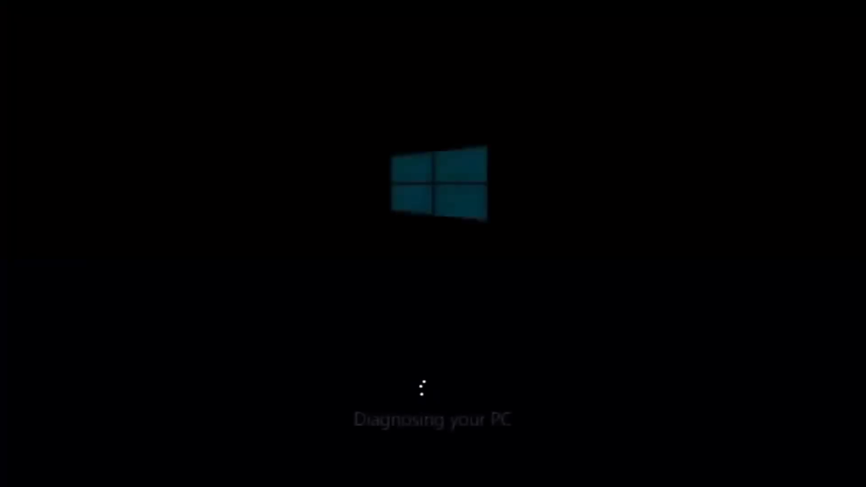
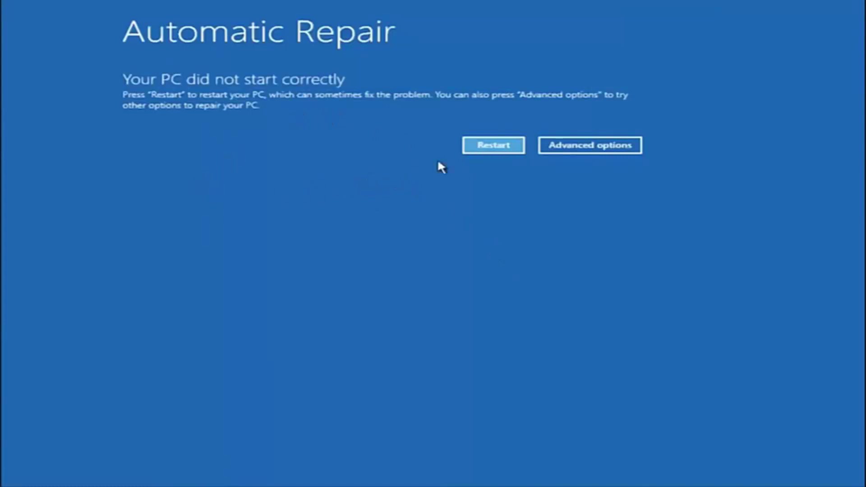
Step: Open the Command Prompt from the advanced troubleshooting options
click(578, 145)
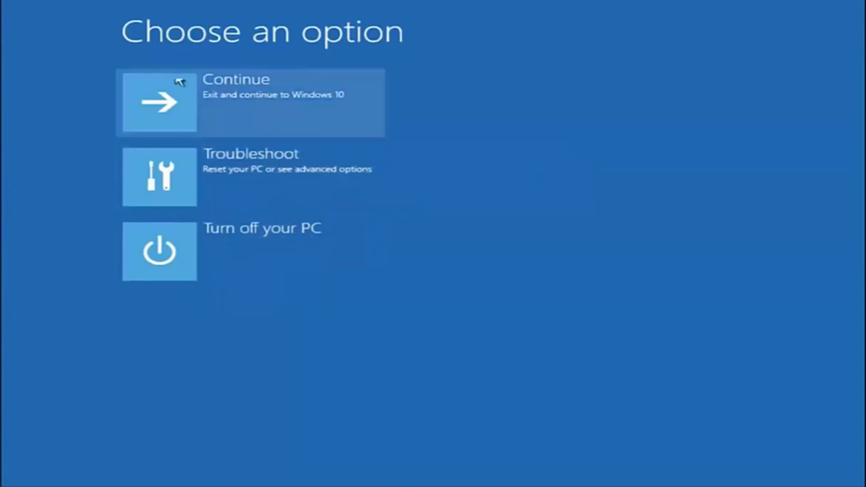
click(166, 179)
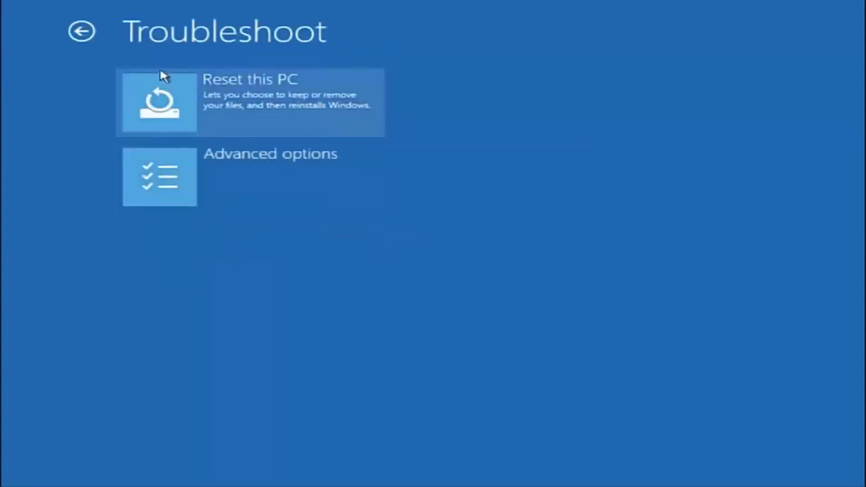
click(231, 166)
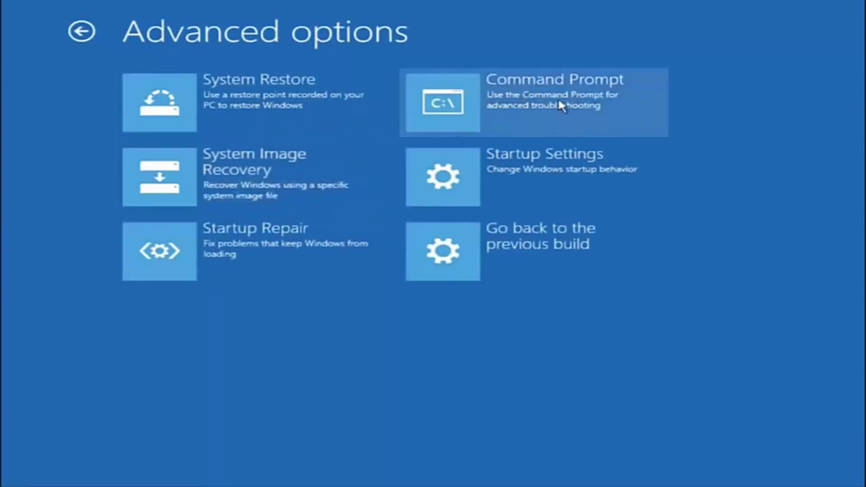
click(512, 109)
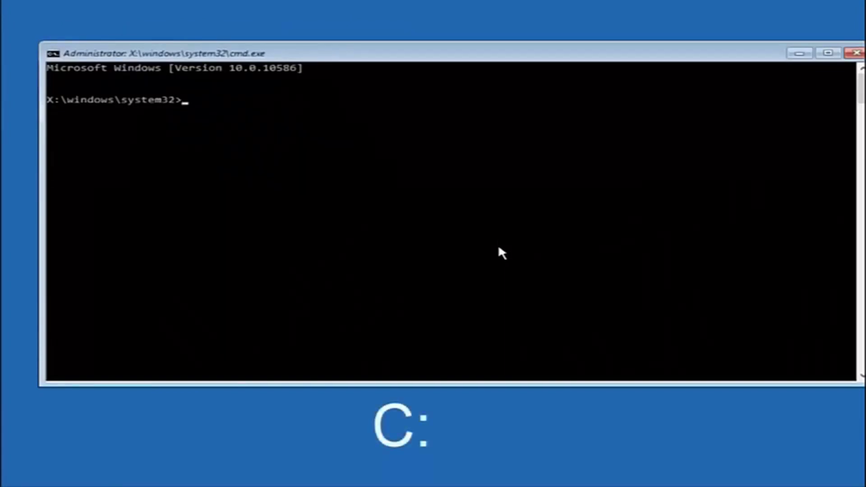
Step: Switch the command line to drive C: and list the contents of its root directory
text(c:)
key(Return)
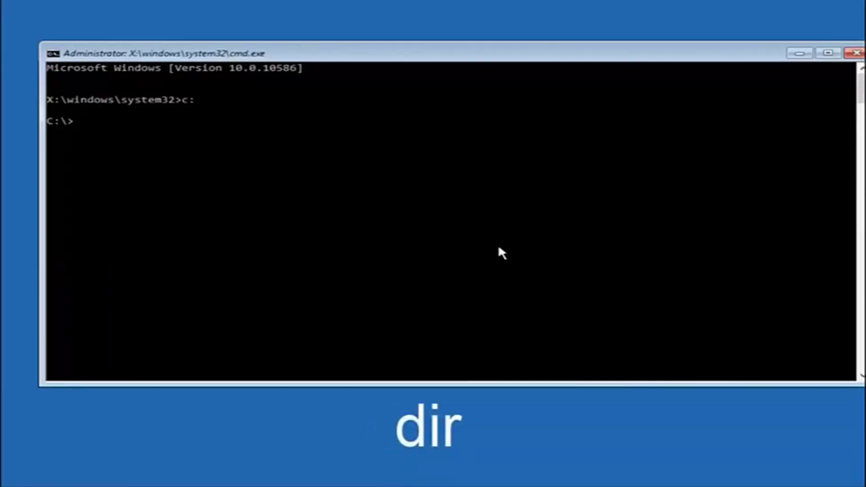
text(dir)
key(Return)
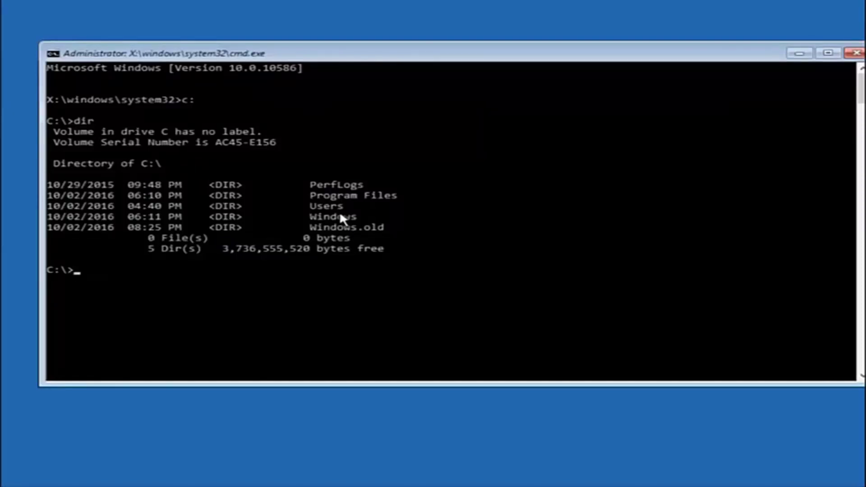
Step: In \windows\system32\config, create a folder named backup and copy all files (*.*) into it
text(cd \windows\system32\config)
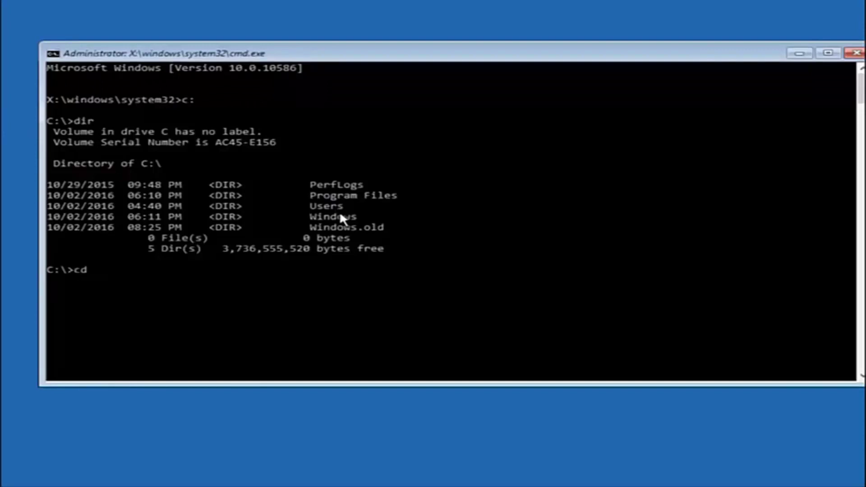
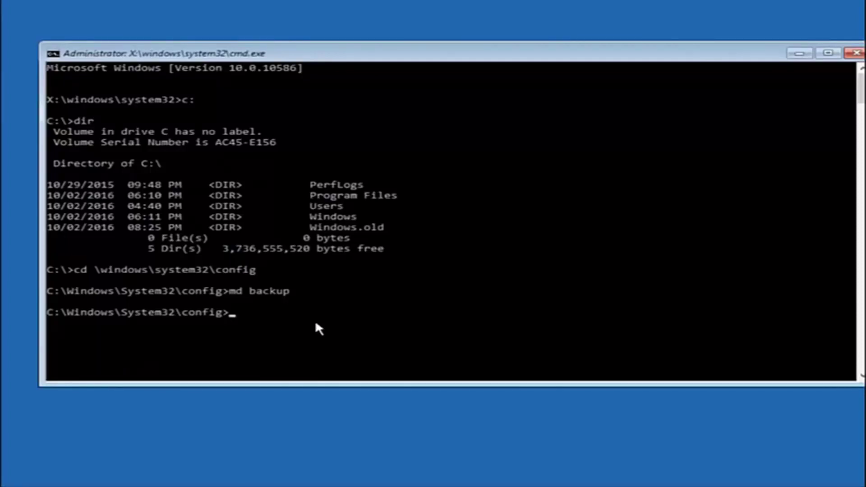
text(copy)
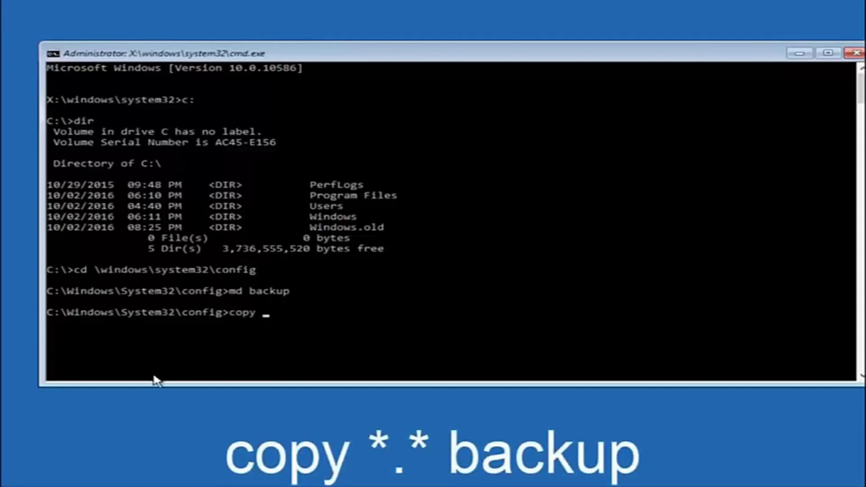
text( *)
text(.*)
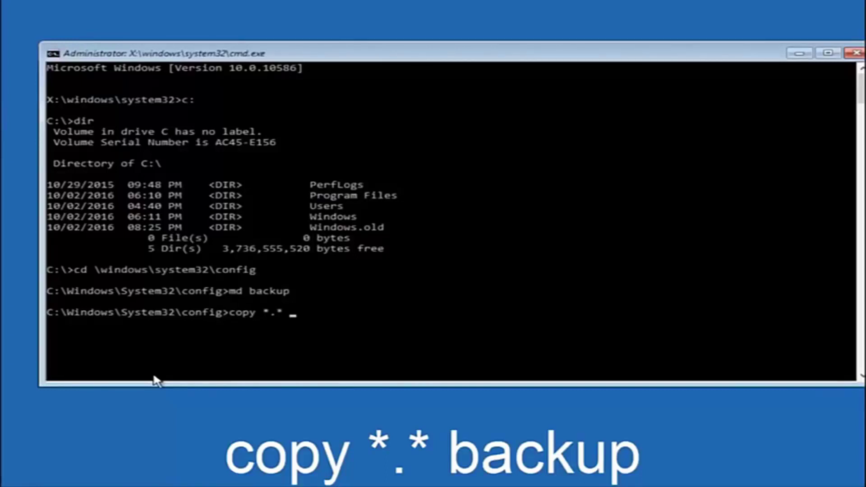
text(backup)
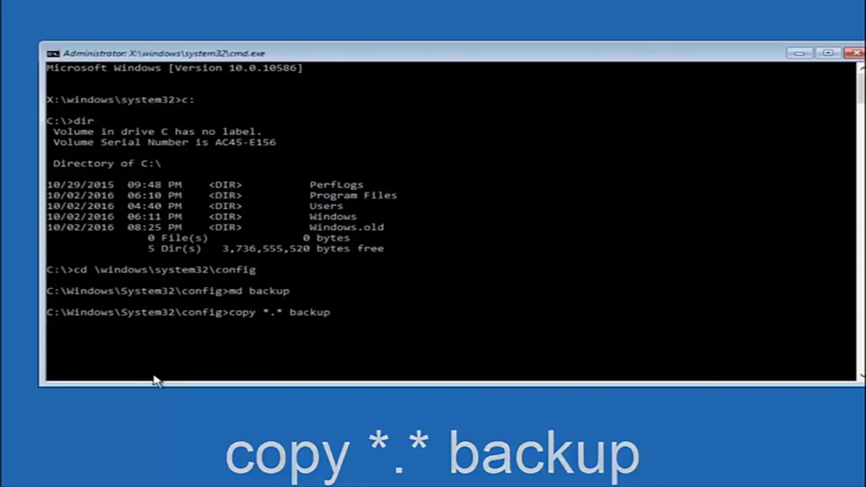
key(Return)
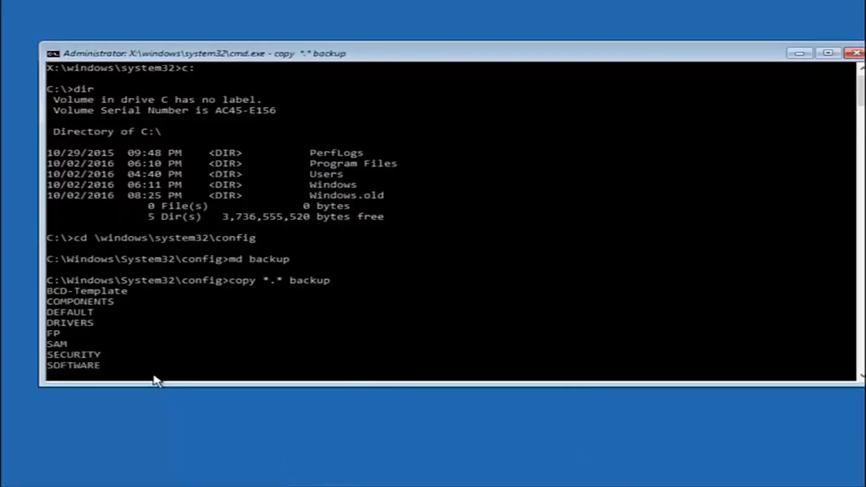
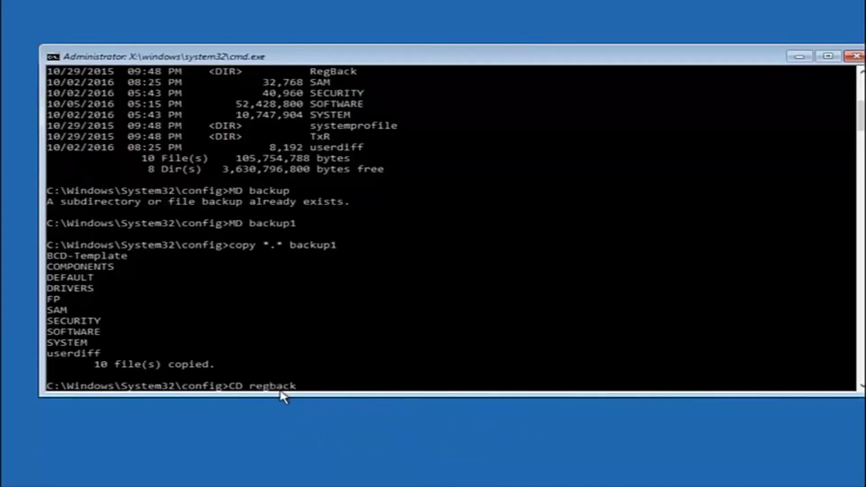
Step: Change to the regback subfolder of config and list its files
key(Return)
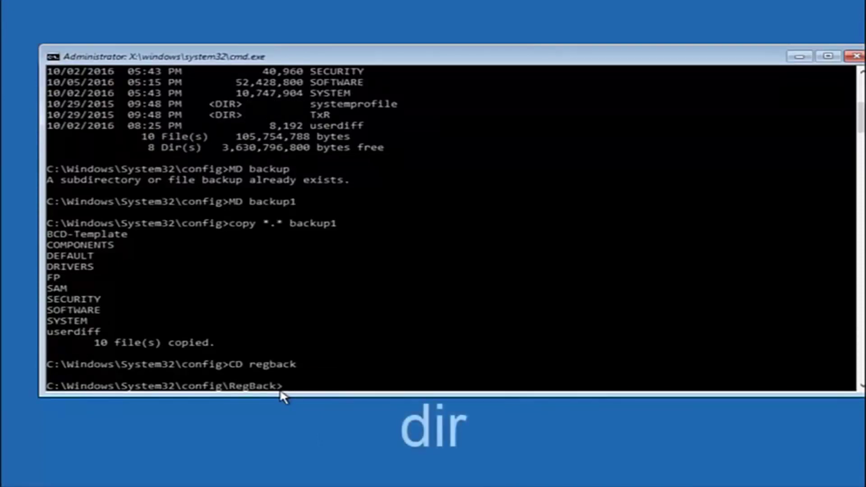
text(dir)
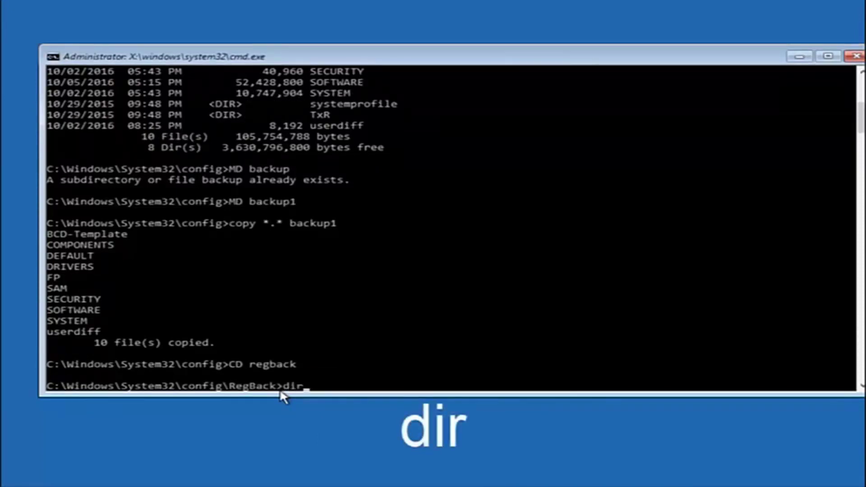
key(Return)
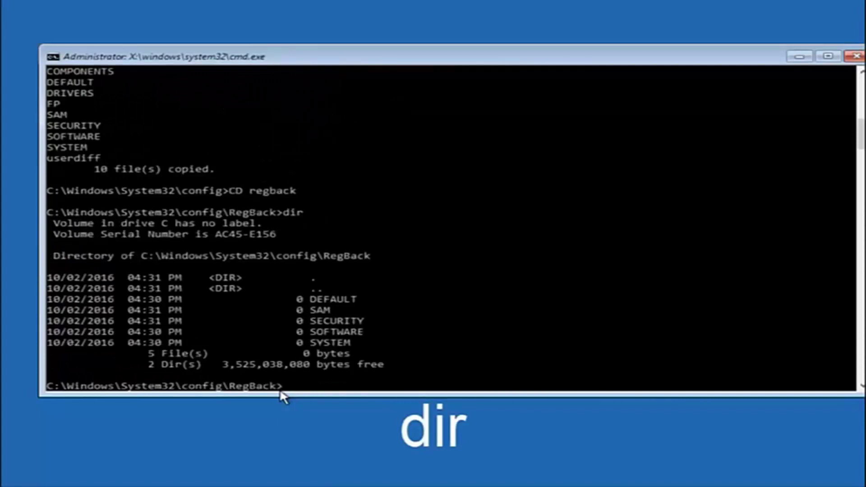
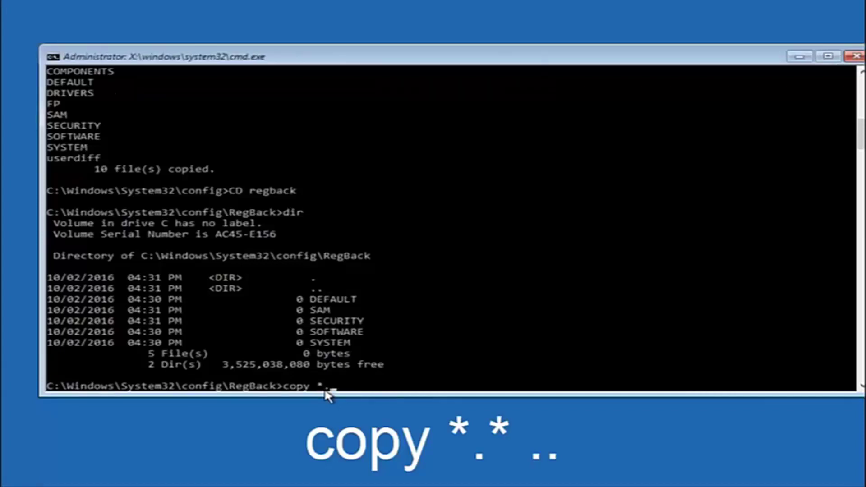
Step: Copy all RegBack files (*.*) to the parent config folder, overwriting all existing ones, and close the Command Prompt
text(*)
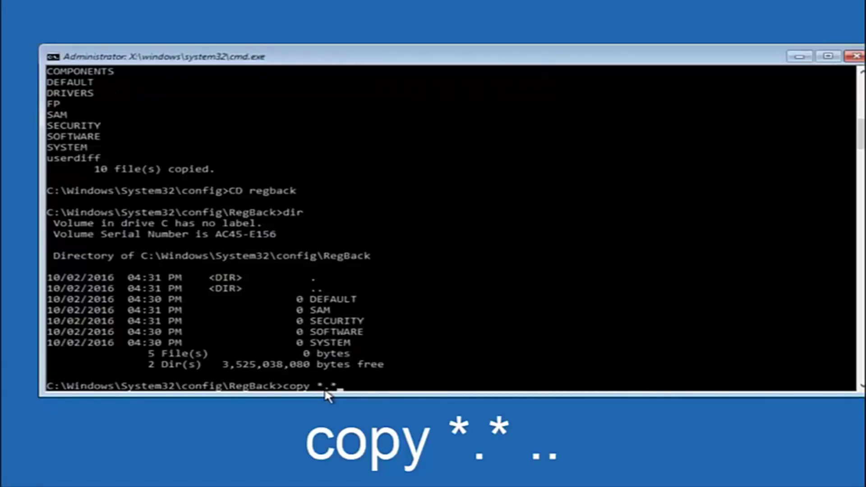
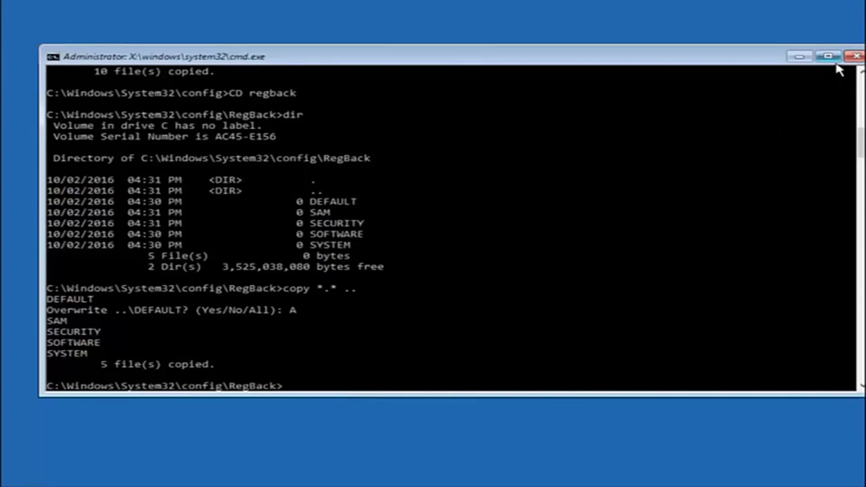
click(856, 55)
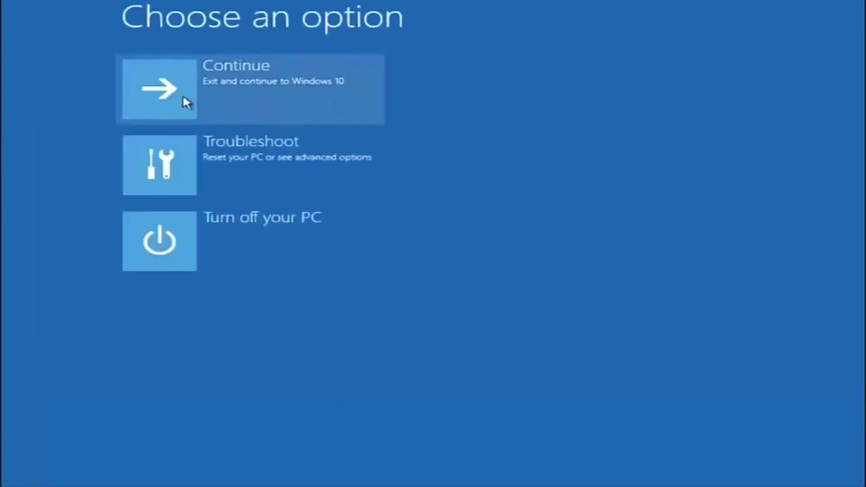